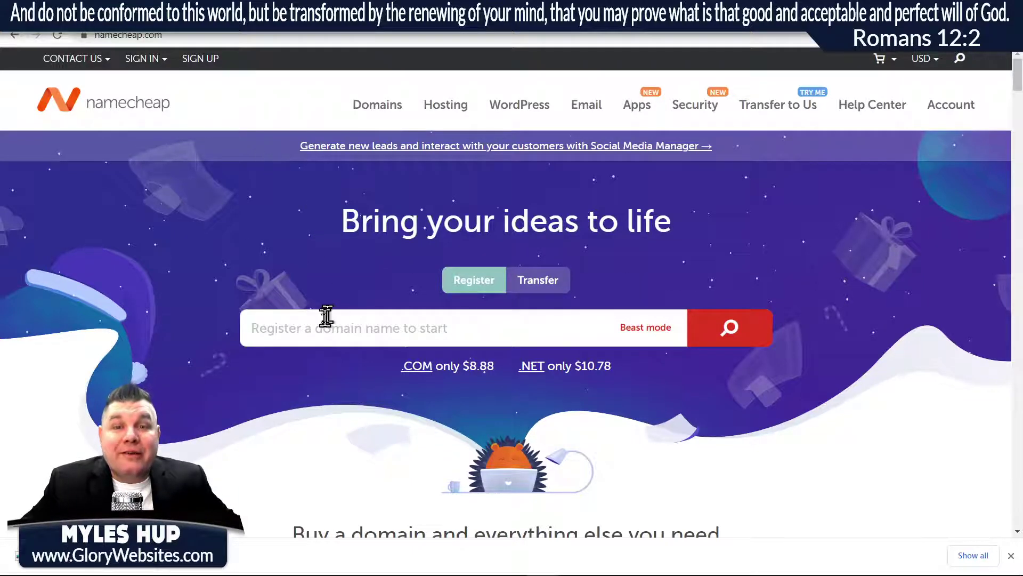
Search Namecheap for the domain church.com to check whether it can be registered.
left_click(314, 330)
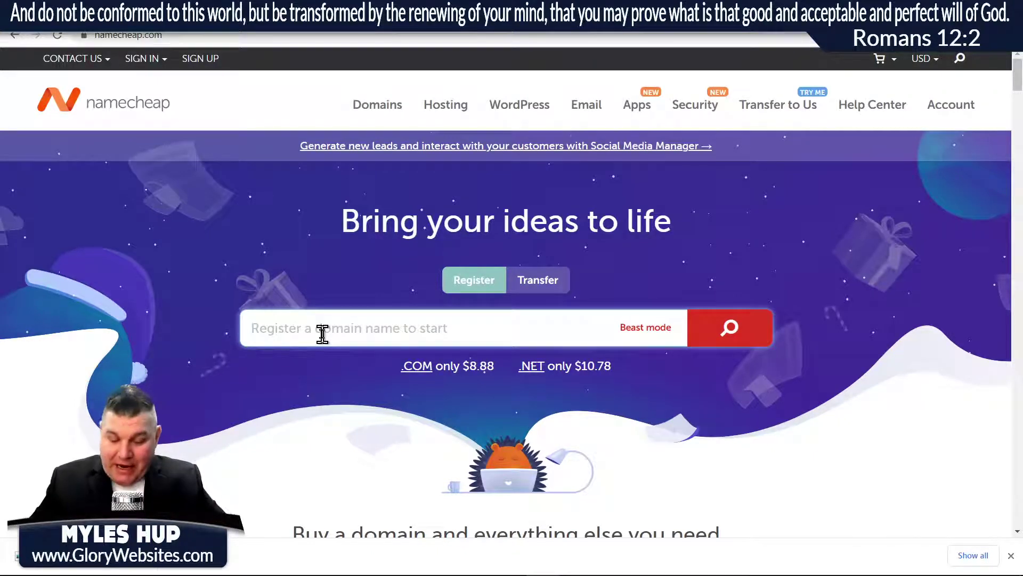
type("church.com")
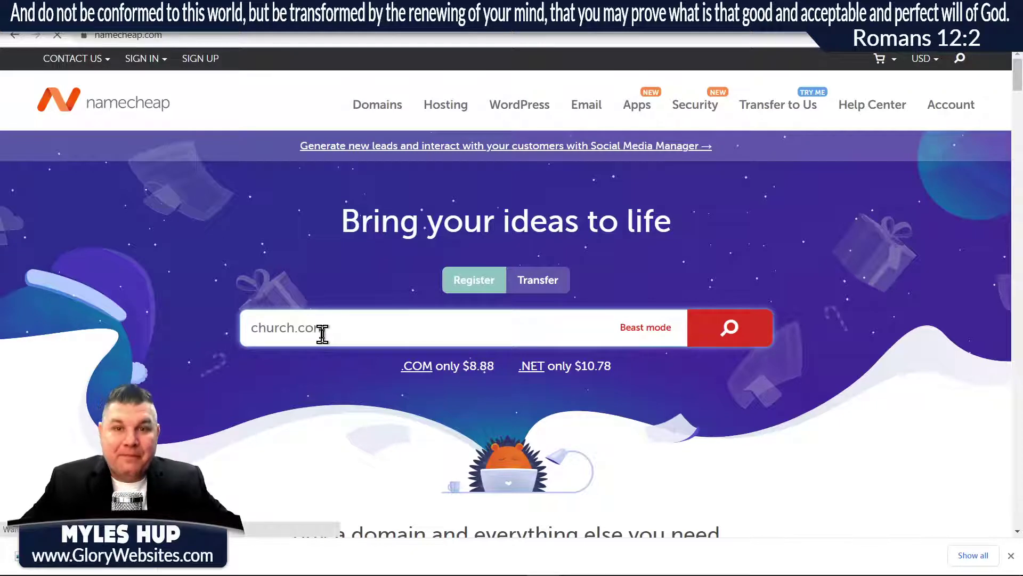
key("Return")
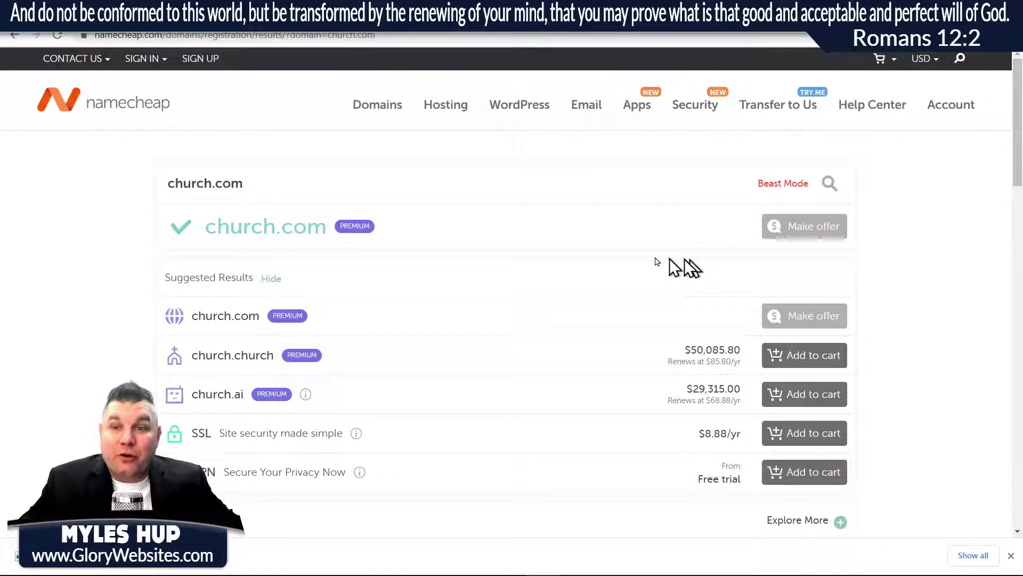
Extend the searched domain to mankatochurch.com to check its availability and price.
left_click(168, 183)
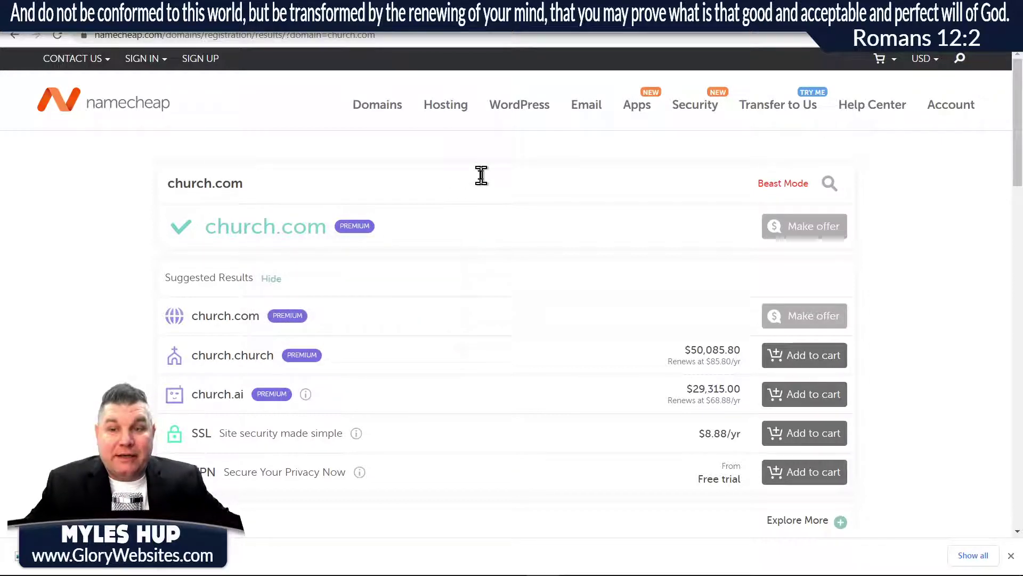
type("mankato")
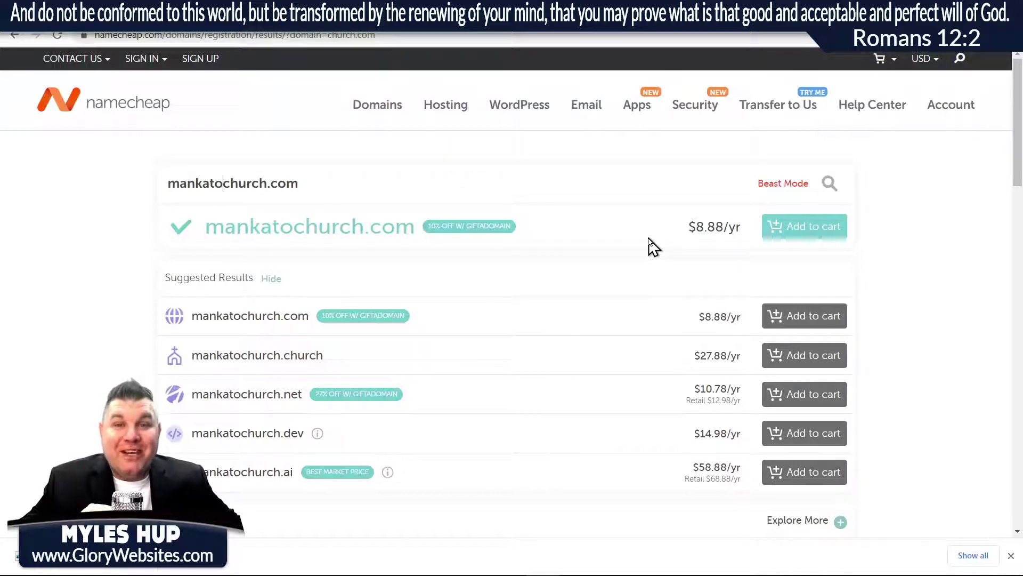
left_click(790, 243)
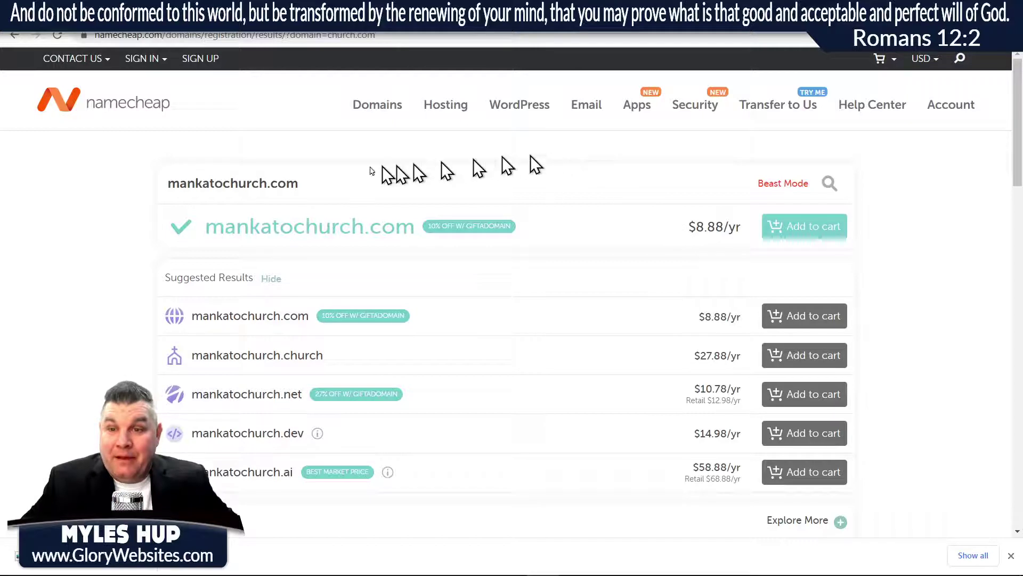
Check the availability of the domain mankatoheating.com, followed by travelblog.com.
left_click_drag(222, 186, 267, 184)
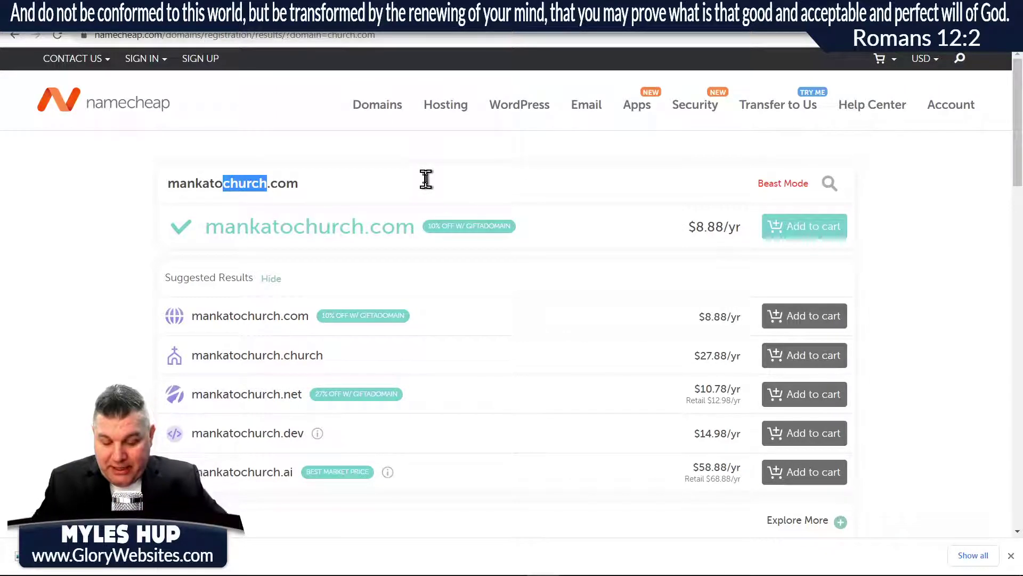
type("heating")
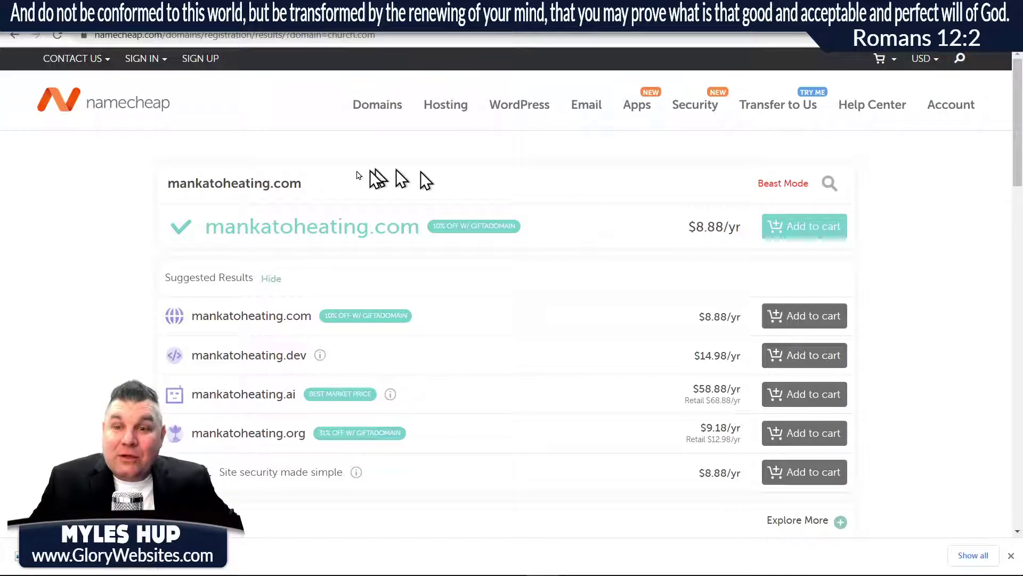
left_click_drag(270, 186, 114, 191)
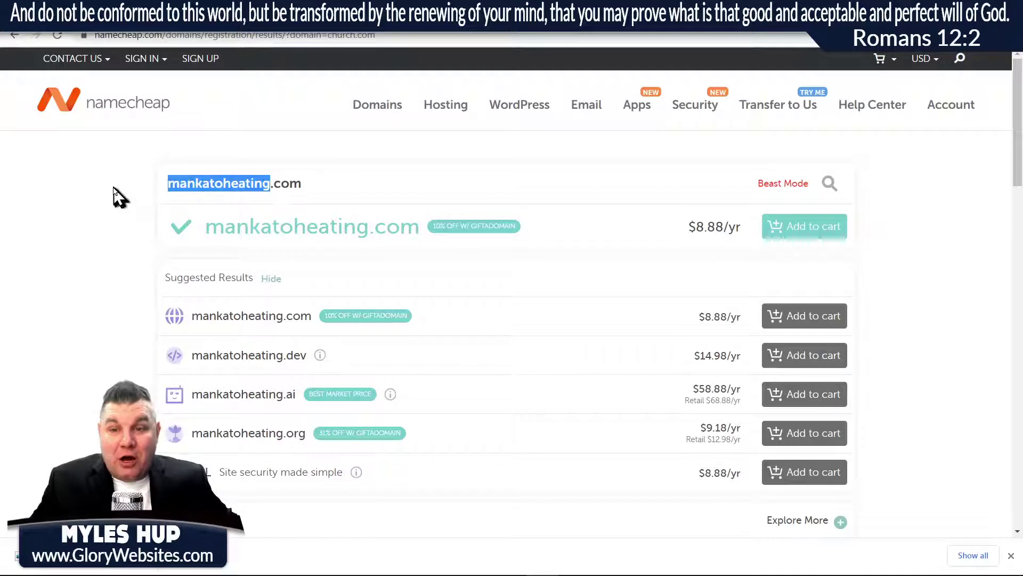
type("travelblog")
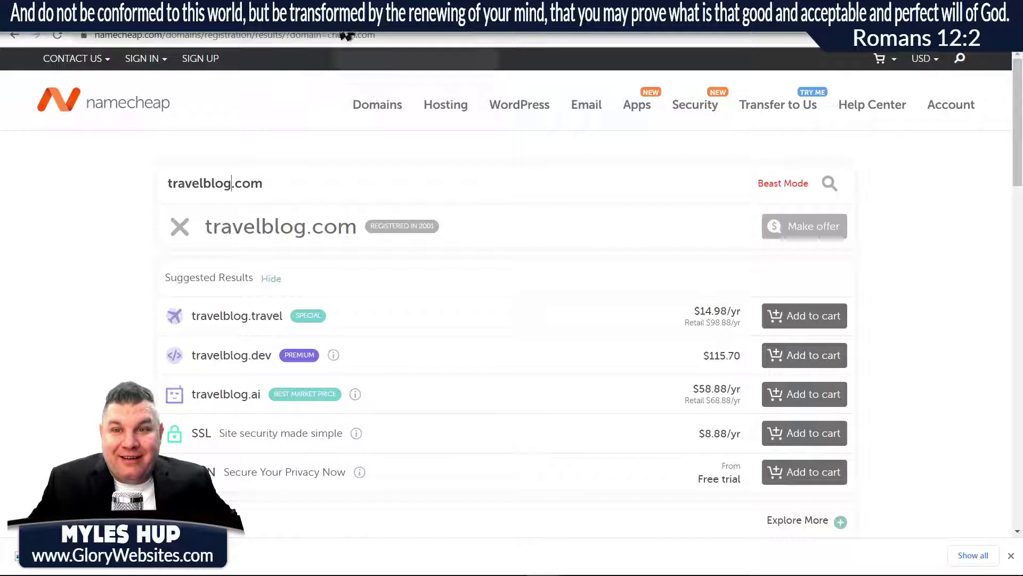
Switch to LeanDomainSearch, search for name ideas containing travelblog, and look through the suggestions.
left_click(341, 16)
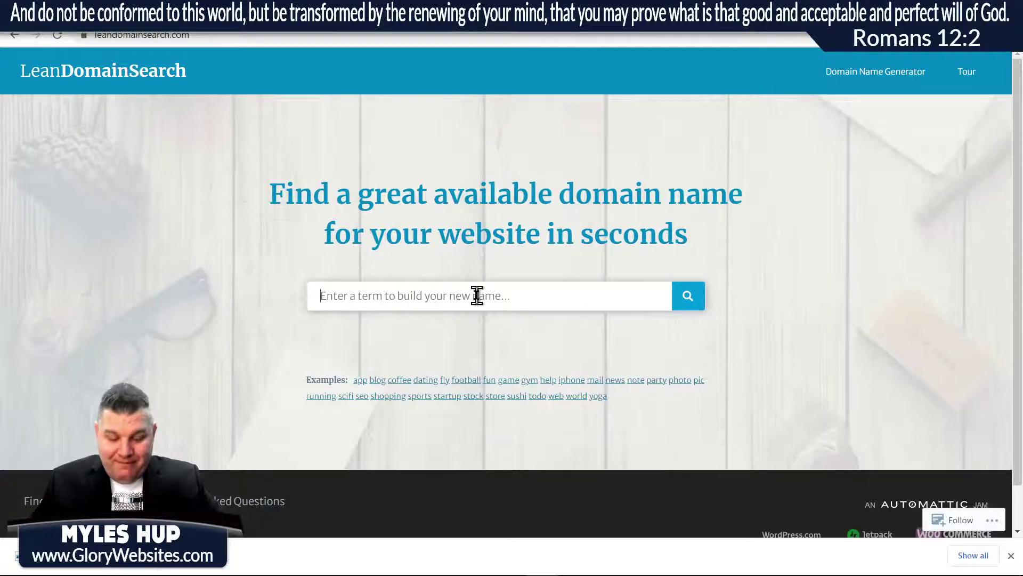
type("travelblog")
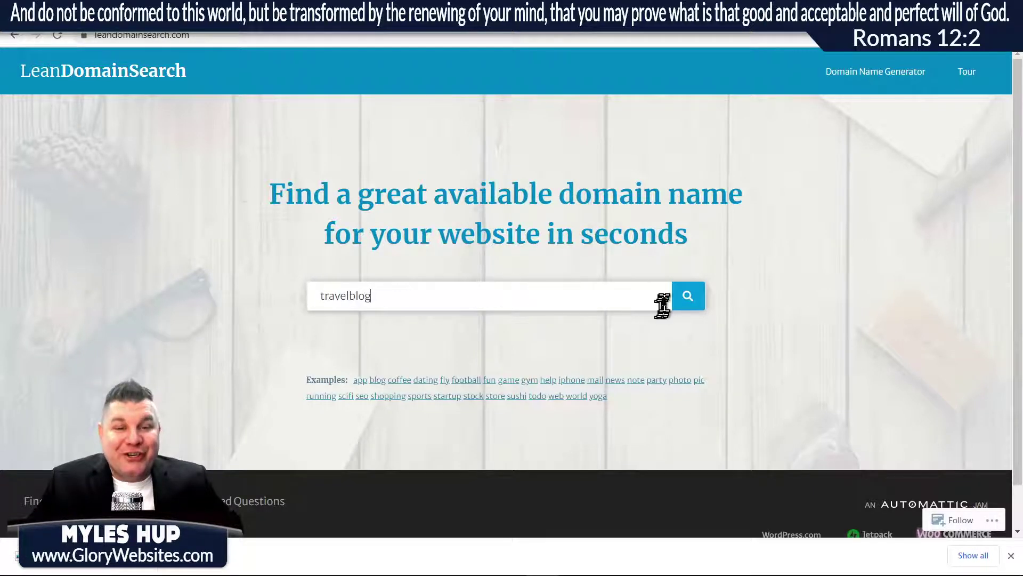
left_click(688, 296)
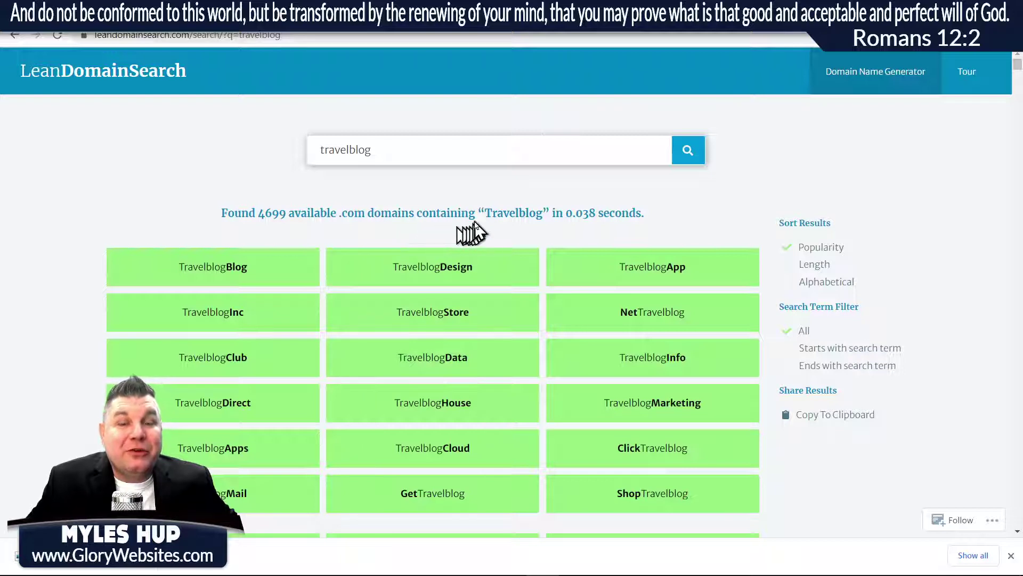
scroll(510, 244, "down", 20)
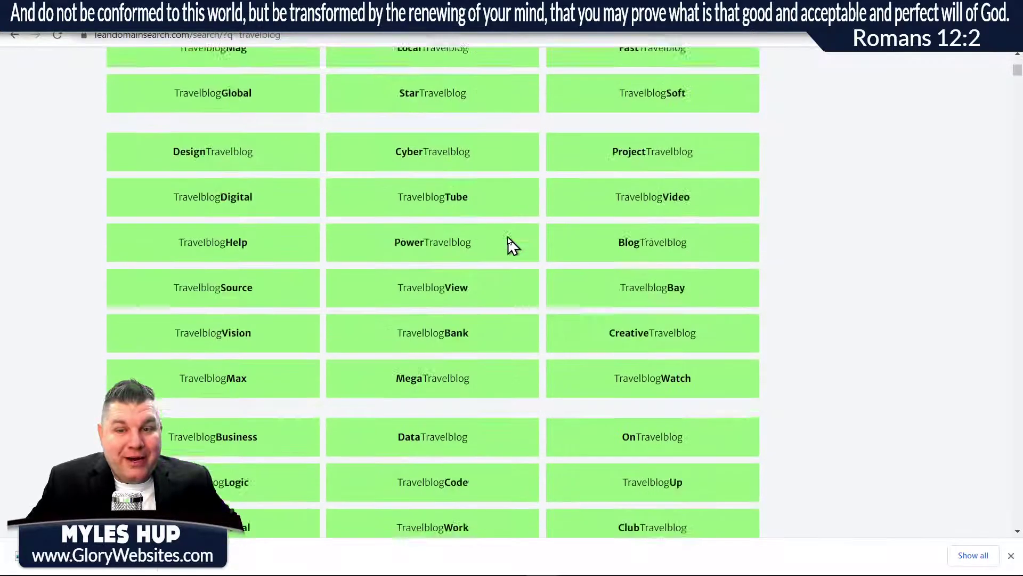
scroll(507, 245, "down", 3)
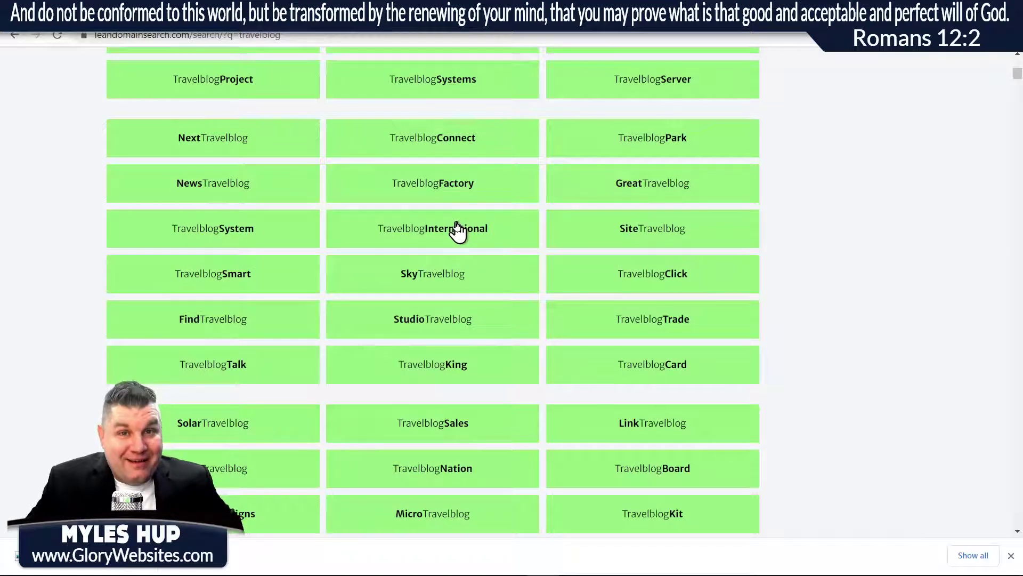
key("Home")
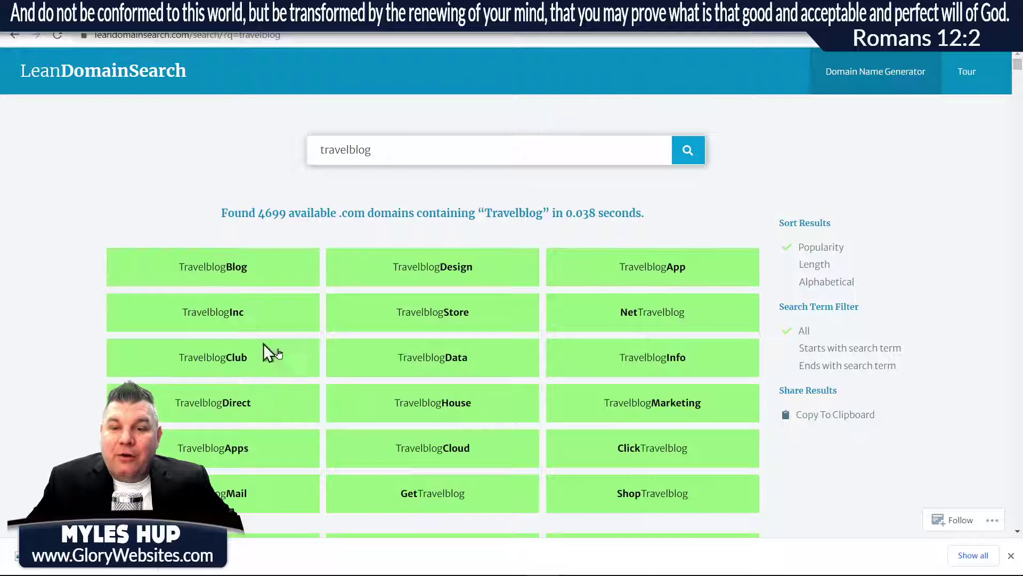
Sort the travelblog suggestions by length and browse the shortest domain names.
left_click(816, 266)
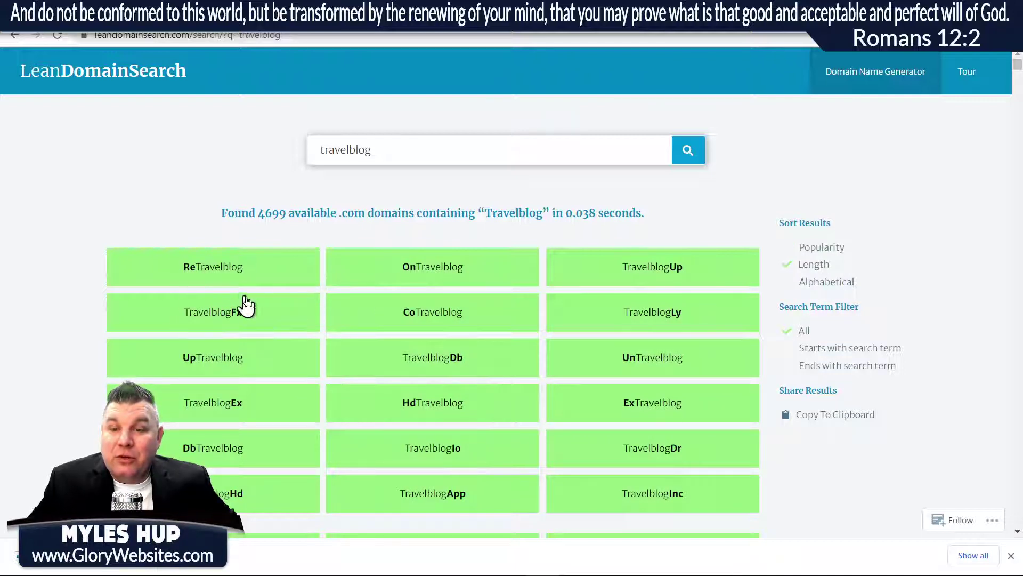
scroll(245, 304, "down", 6)
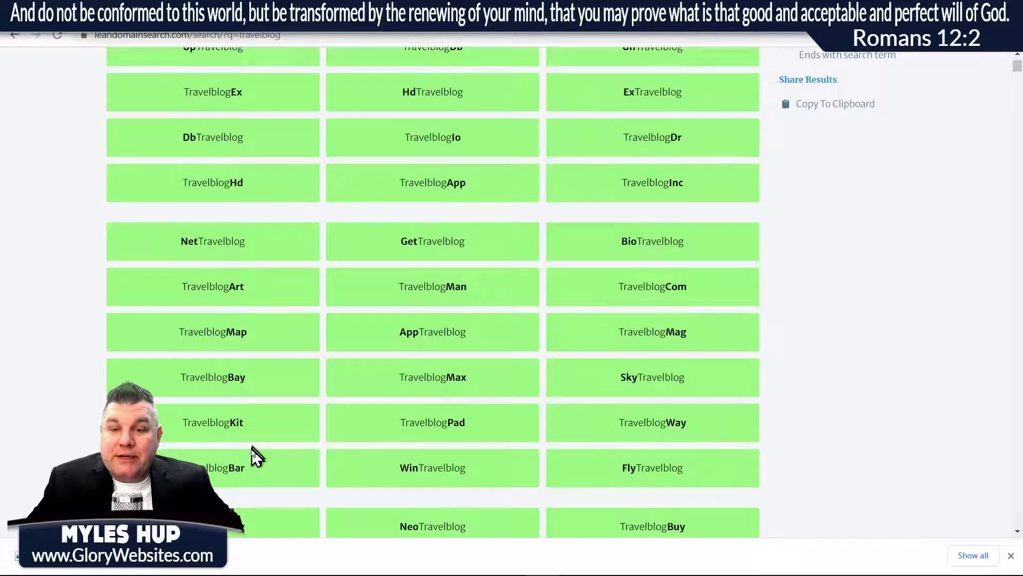
scroll(532, 373, "down", 6)
scroll(480, 298, "down", 15)
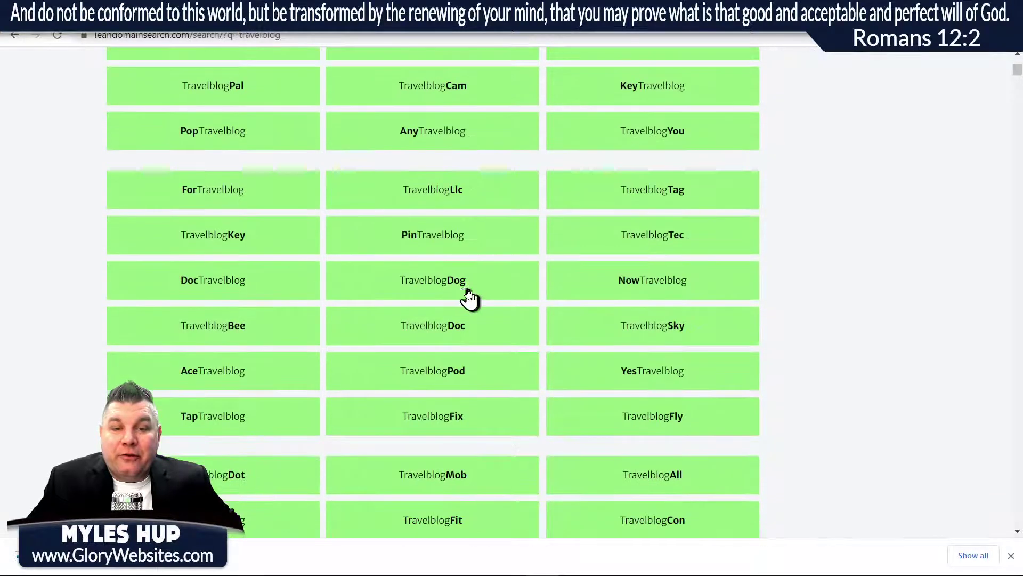
scroll(452, 287, "down", 12)
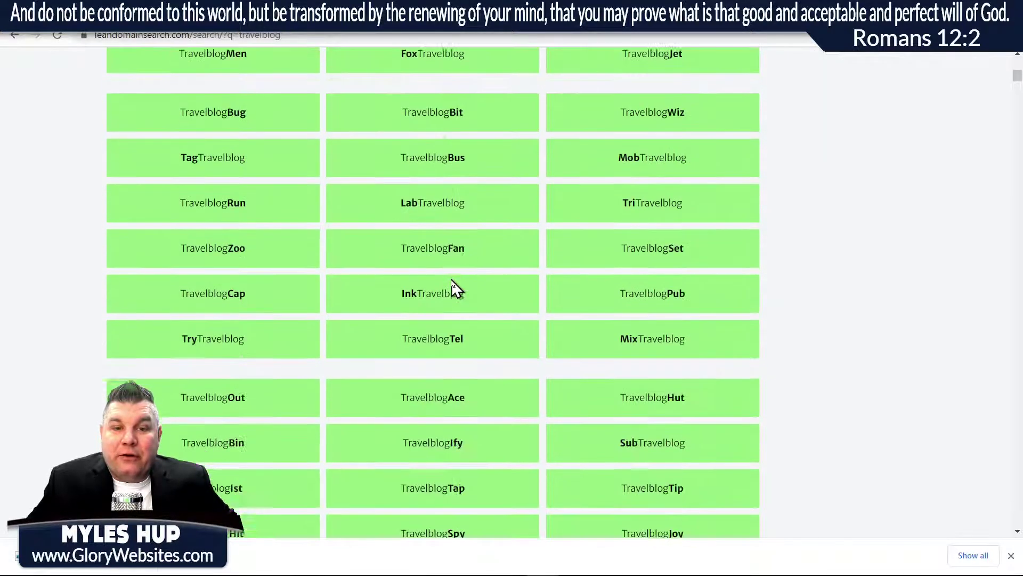
scroll(452, 288, "down", 12)
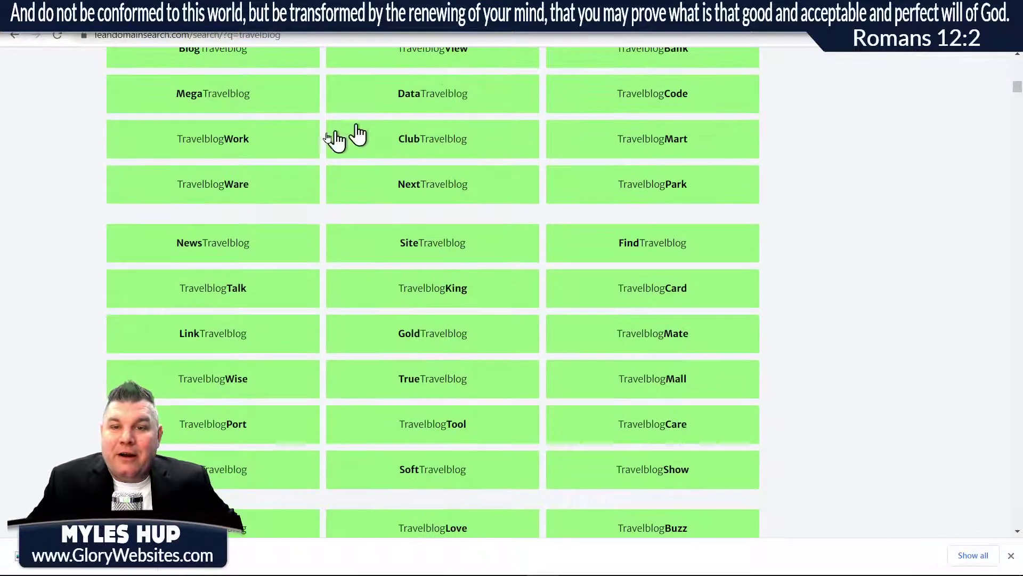
scroll(445, 333, "up", 20)
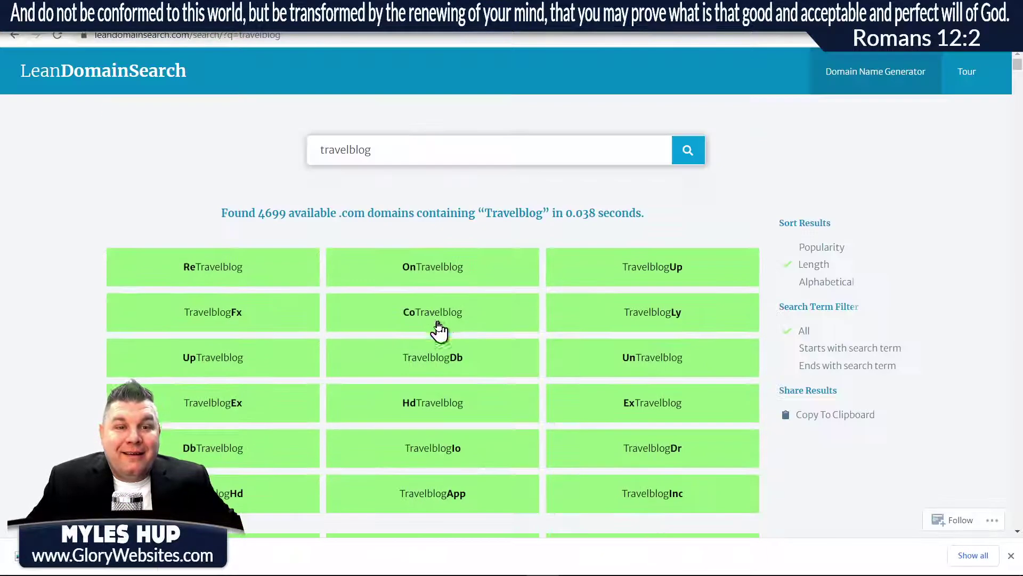
Sort the suggestions alphabetically and compare names that end with the search term against names that start with it.
left_click(826, 284)
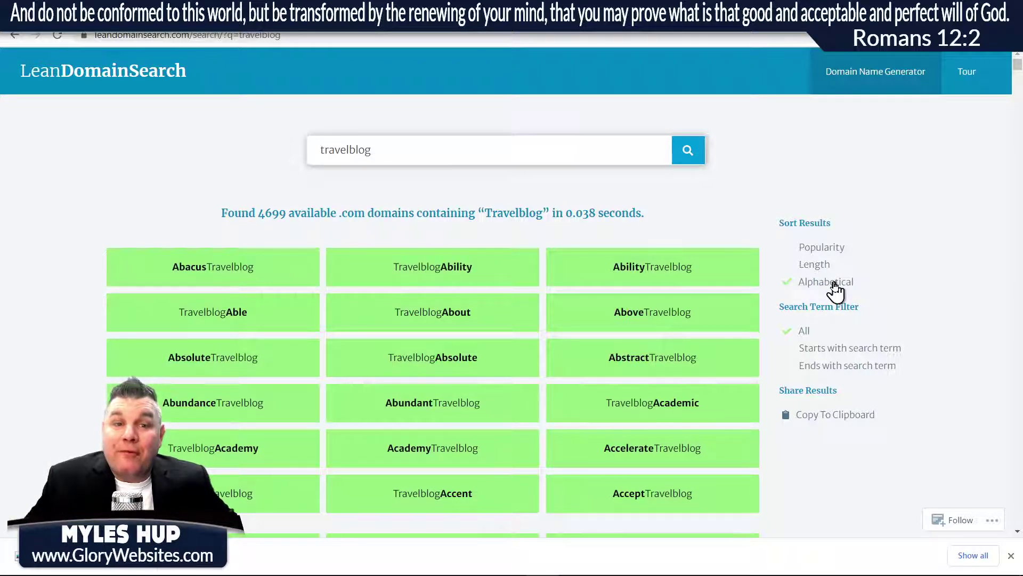
left_click(848, 368)
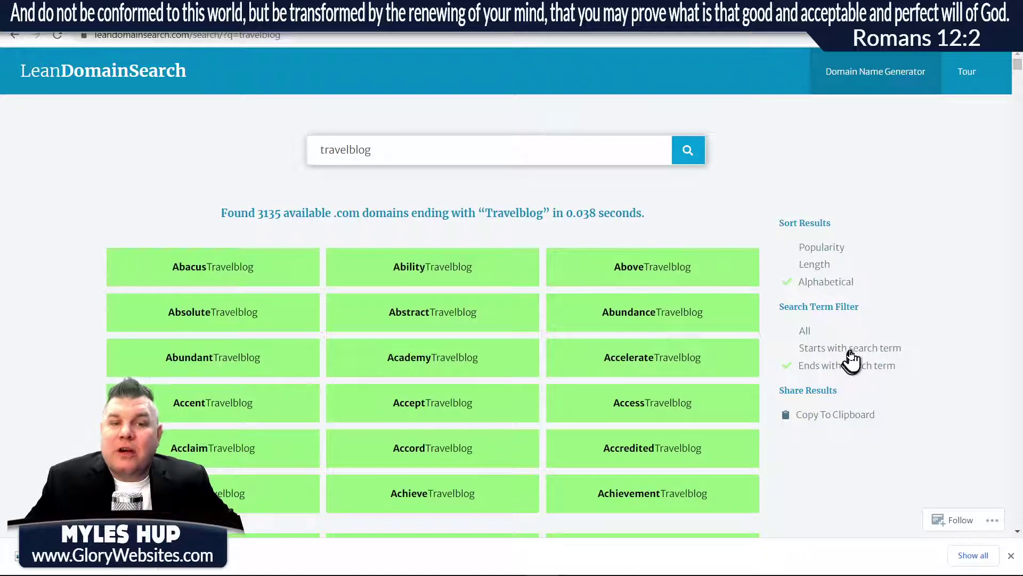
left_click(849, 349)
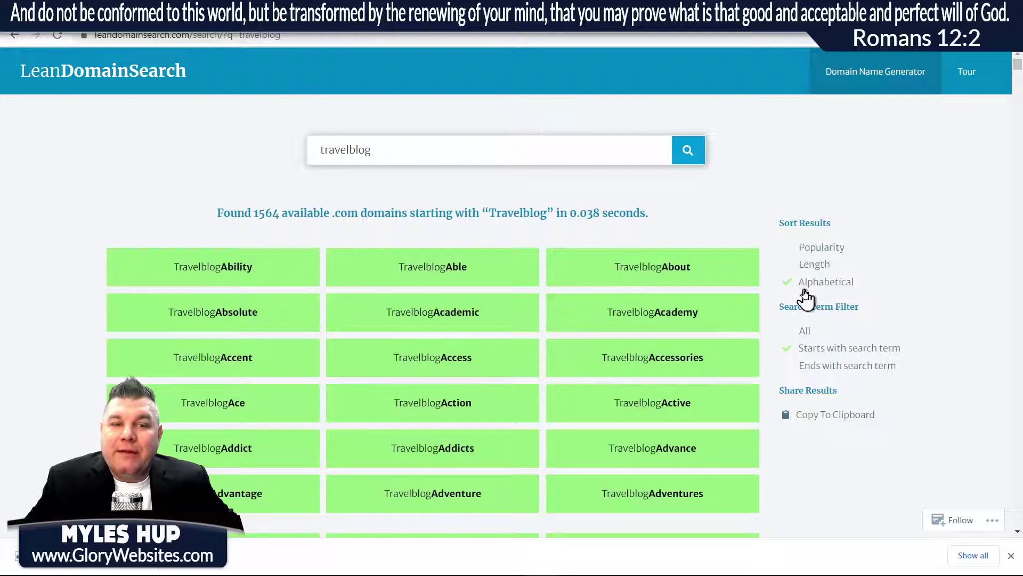
left_click_drag(1018, 66, 1017, 477)
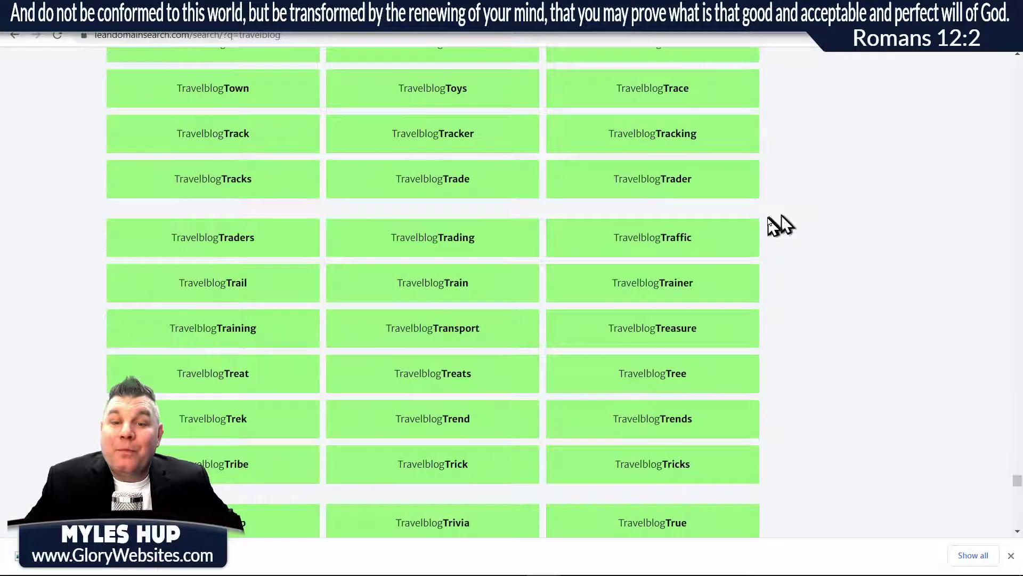
scroll(772, 224, "up", 8)
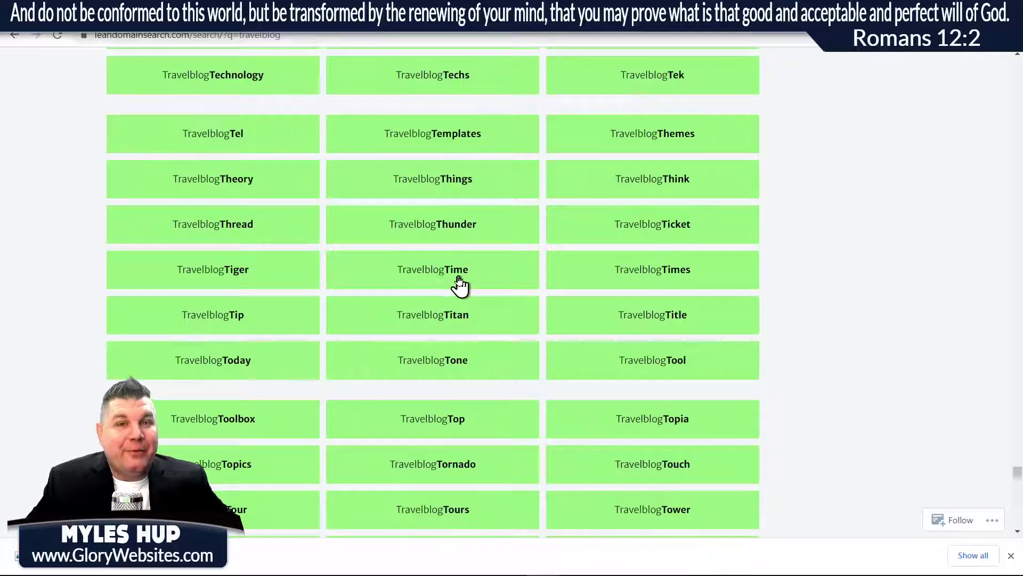
Switch back to Namecheap and check the availability of travelblogtime.com.
left_click(325, 19)
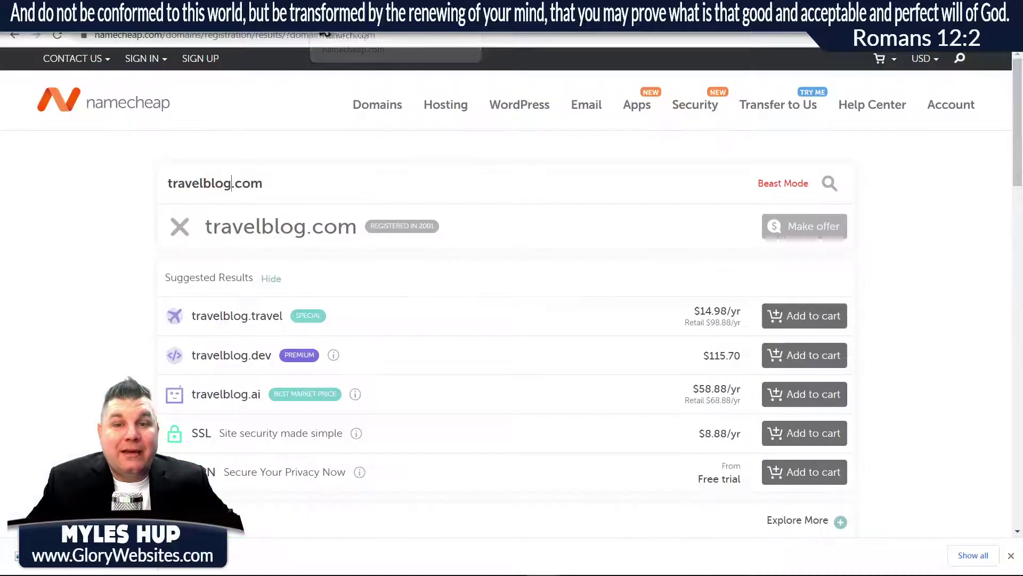
left_click(230, 183)
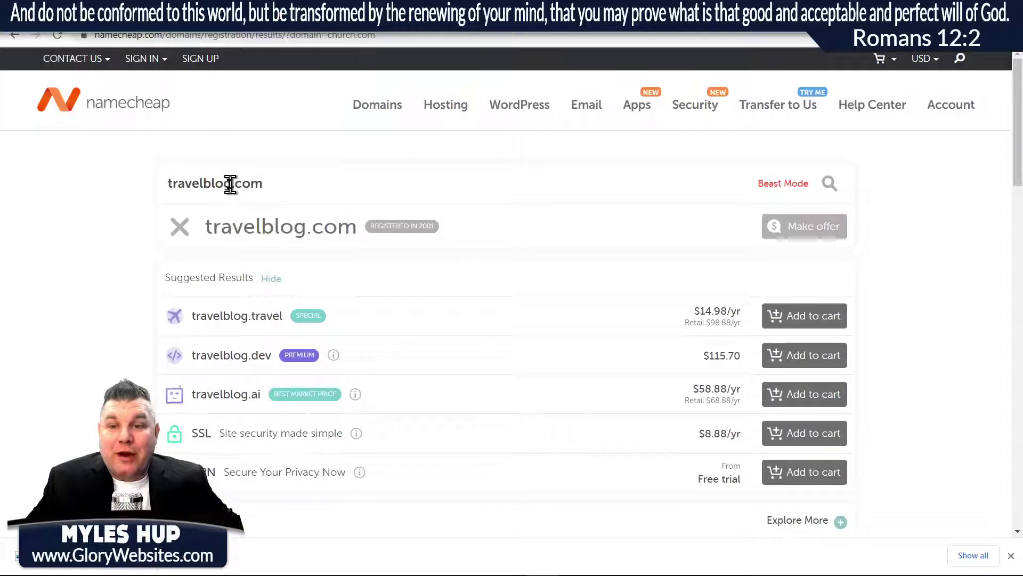
type("time")
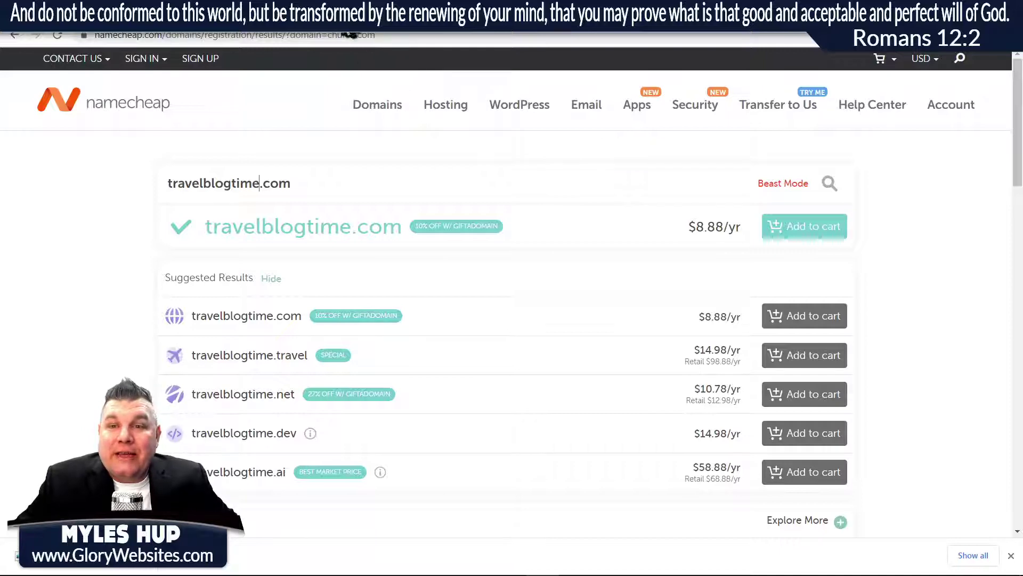
Return to LeanDomainSearch and look through the Travelblog suggestions with endings in L and M for another name.
left_click(349, 16)
scroll(483, 221, "up", 5)
scroll(483, 214, "up", 20)
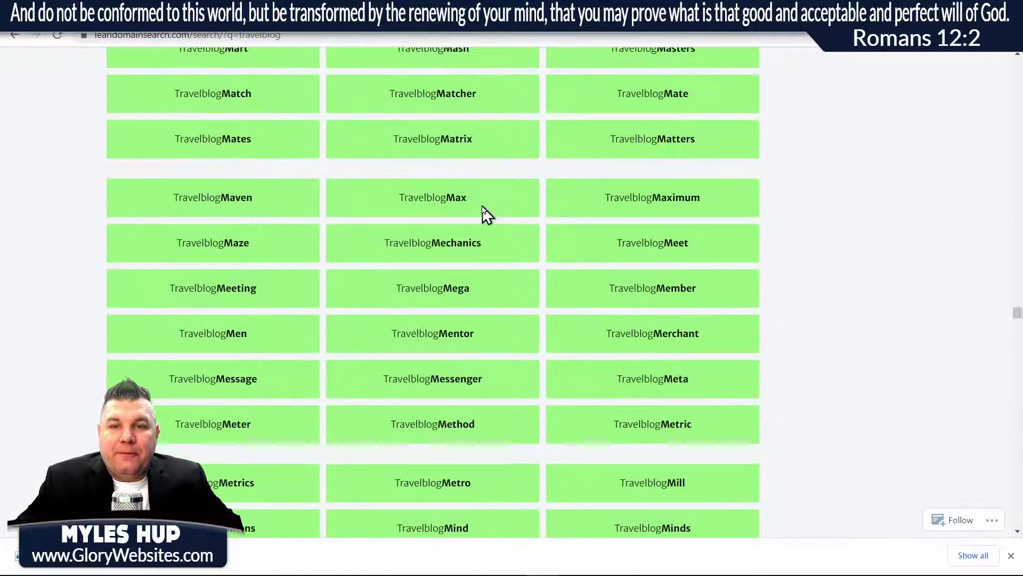
scroll(483, 216, "up", 20)
scroll(482, 216, "down", 10)
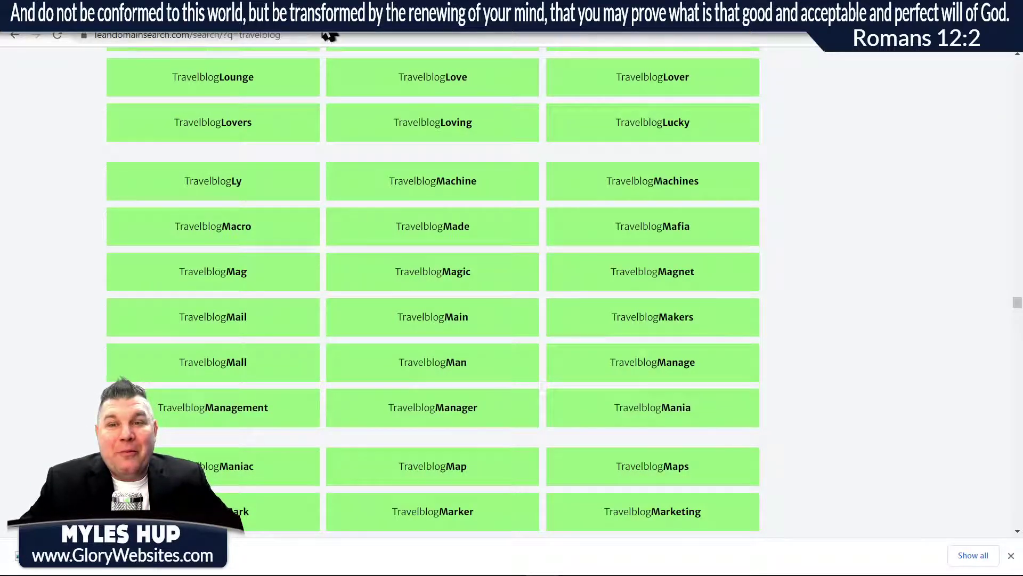
Switch to Namecheap and search for travelblogman.com by replacing the ending of the searched domain.
left_click(329, 32)
left_click_drag(346, 187, 260, 185)
left_click(229, 185)
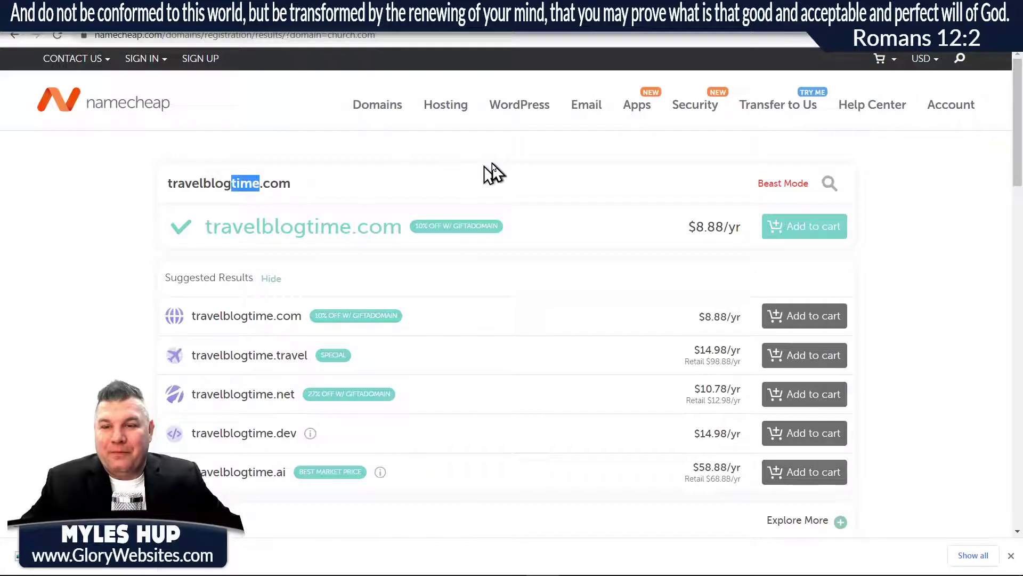
type("man")
key("Return")
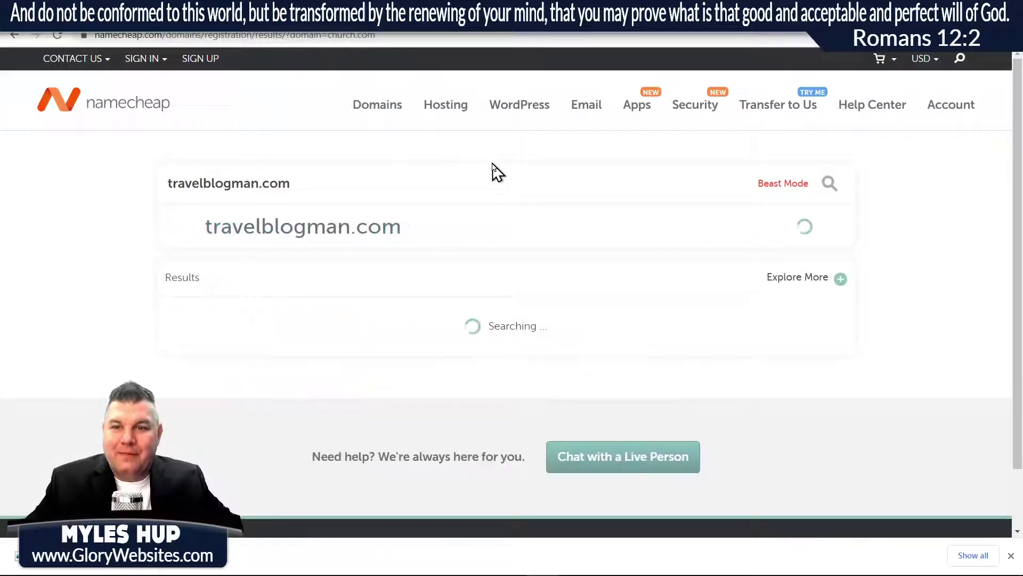